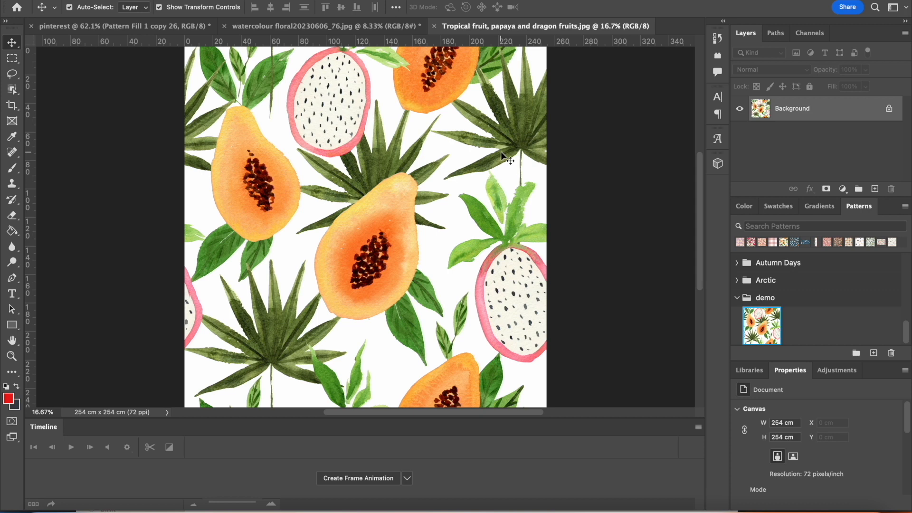
Step: View the fruit pattern at 100% and set its image resolution to 300 pixels/inch with resampling on
click(48, 412)
text(100)
key(Return)
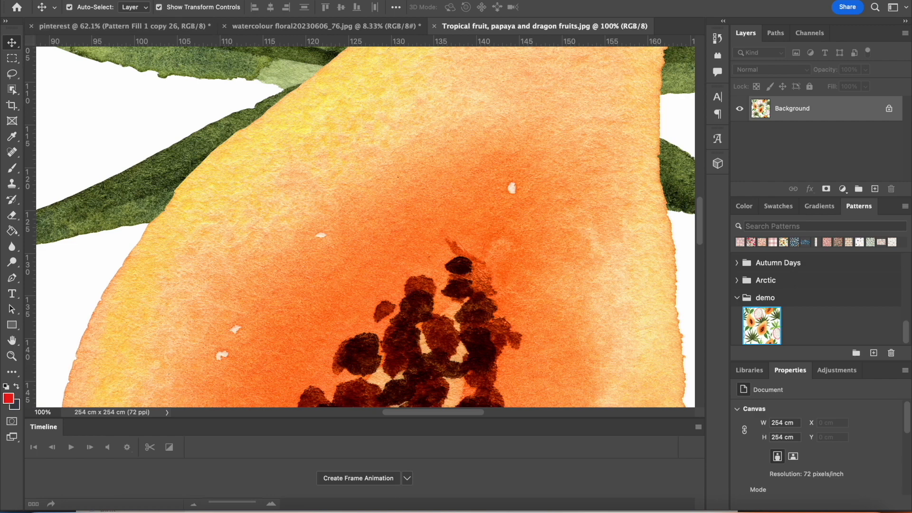
click(147, 0)
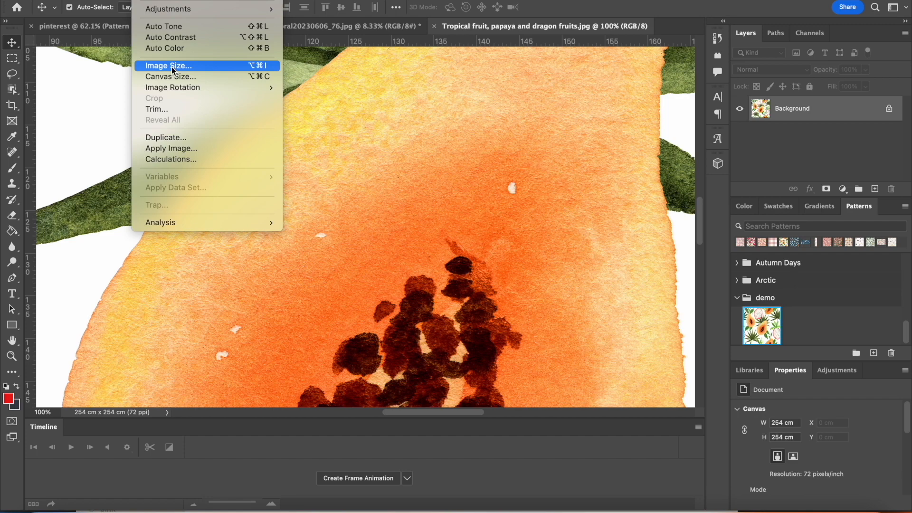
click(229, 70)
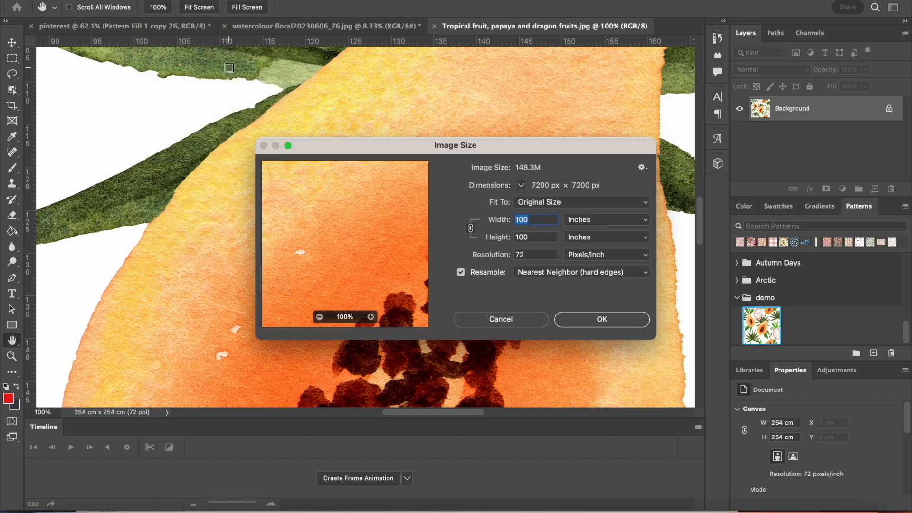
drag(539, 254, 466, 253)
text(300)
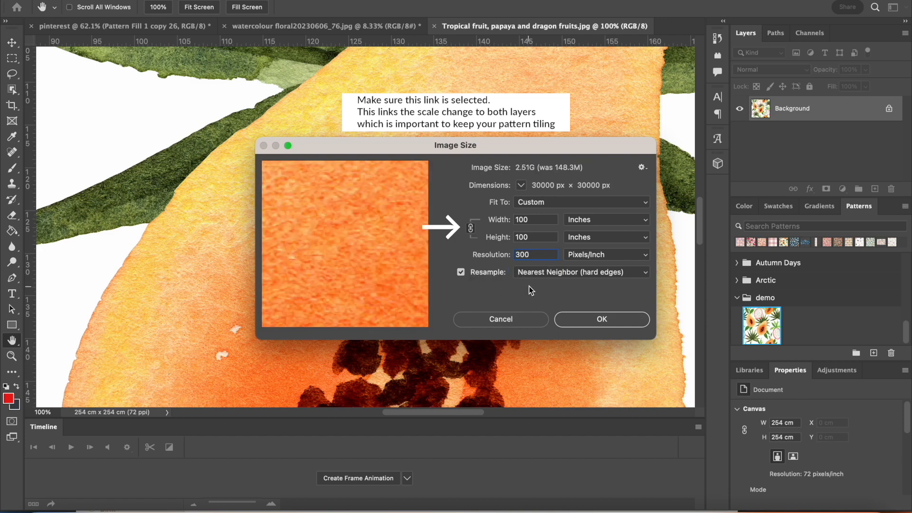
Step: Resize the image to 6 inches wide with linked height, using Nearest Neighbor (hard edges) resampling, and apply it
double_click(546, 222)
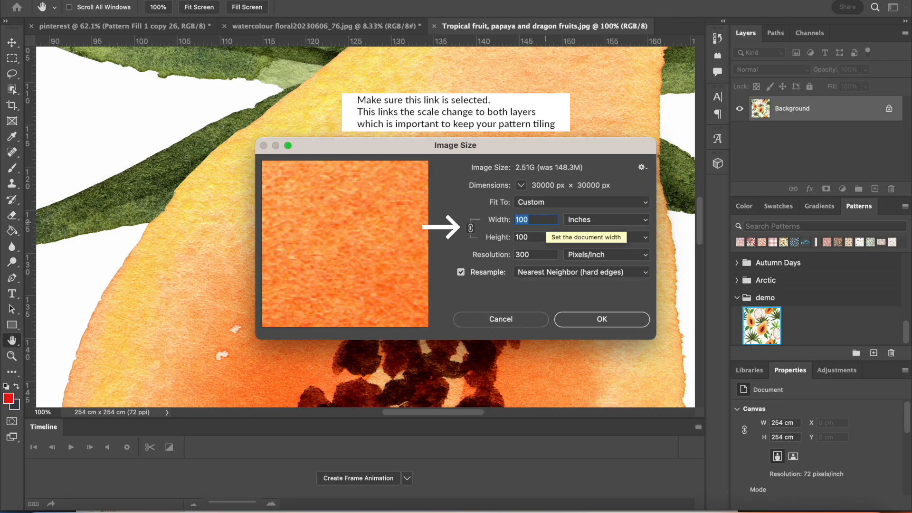
text(6)
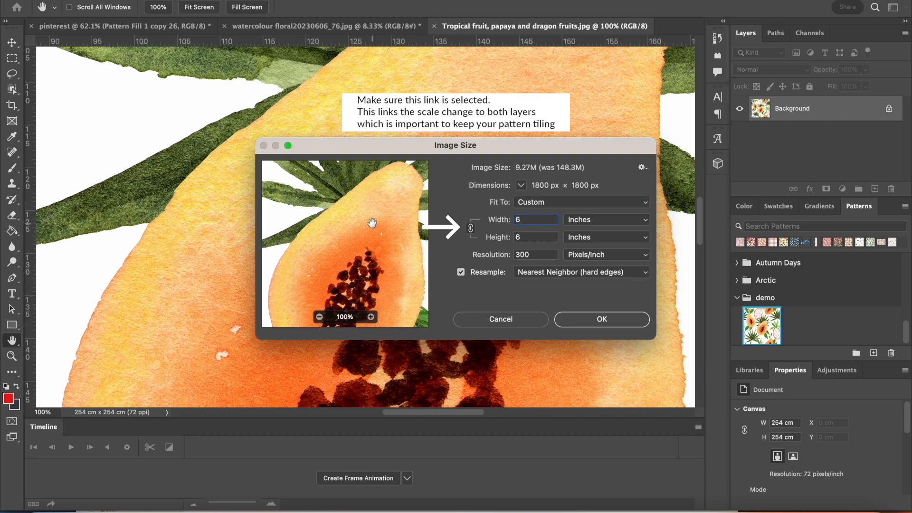
click(645, 275)
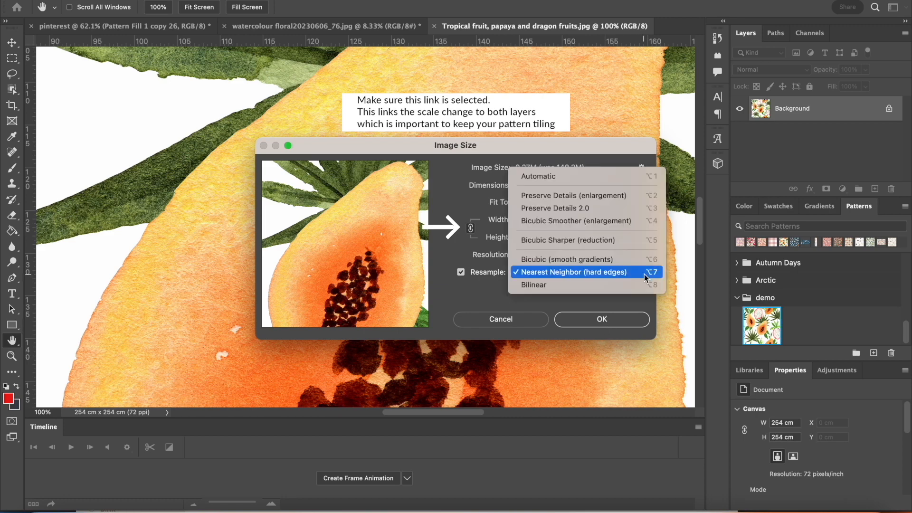
click(612, 272)
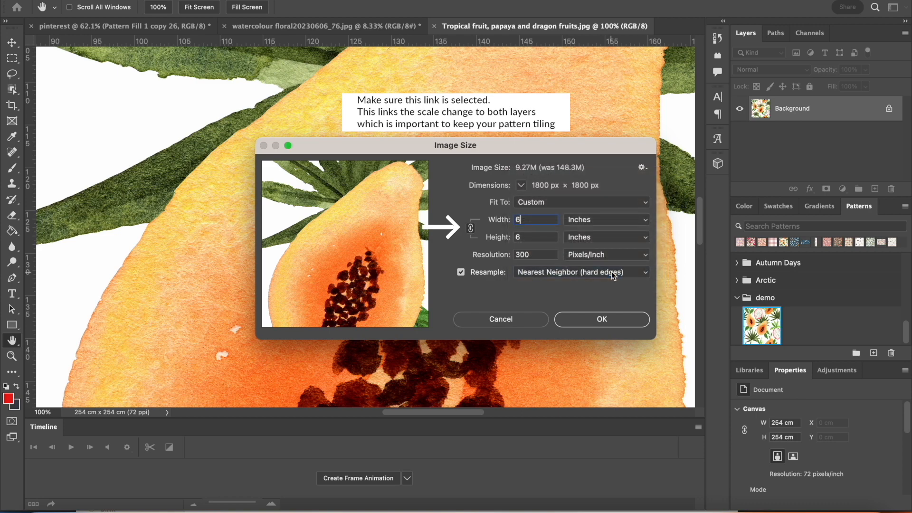
click(602, 319)
key(v)
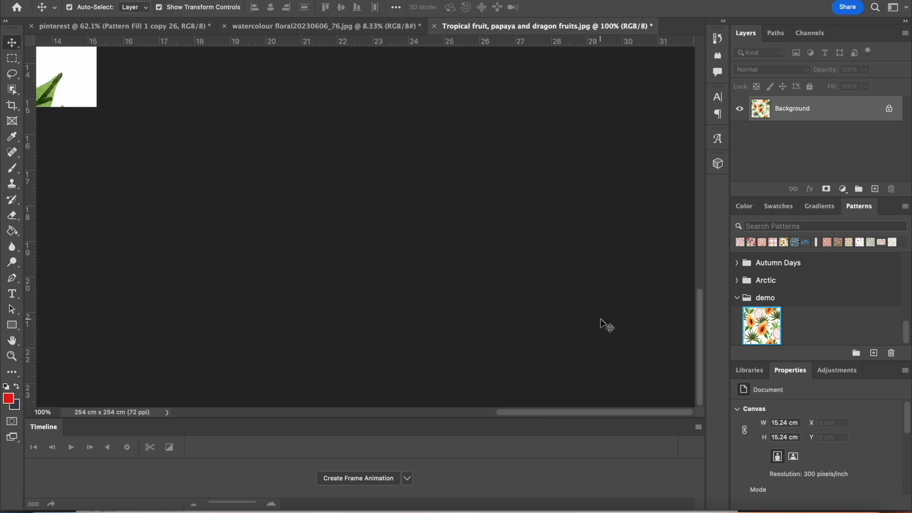
Step: Examine the resized pattern at 100% across its full width and height
scroll(302, 220, left, 10)
scroll(301, 220, up, 3)
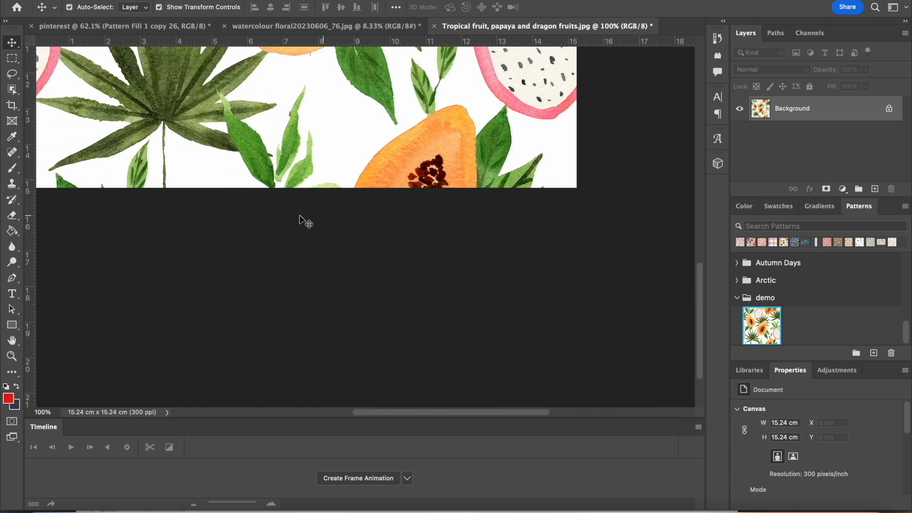
scroll(302, 220, right, 3)
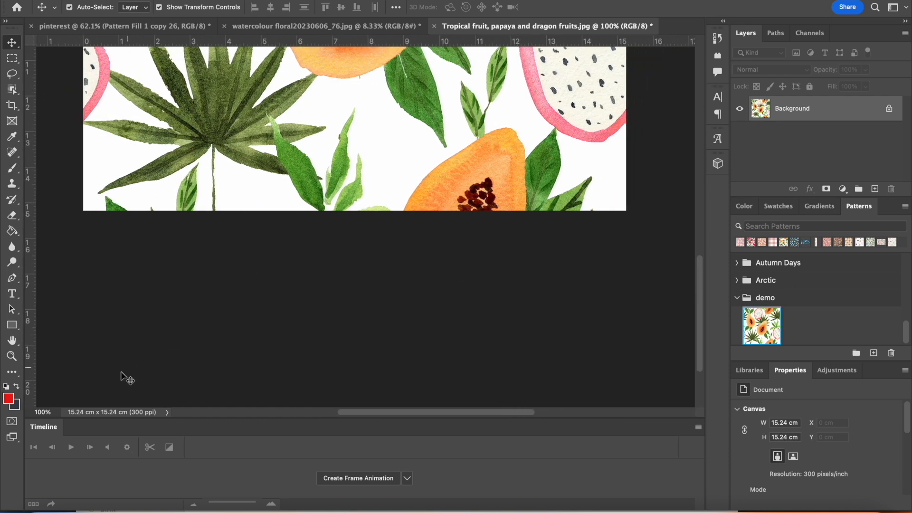
scroll(310, 151, up, 1)
scroll(310, 151, up, 10)
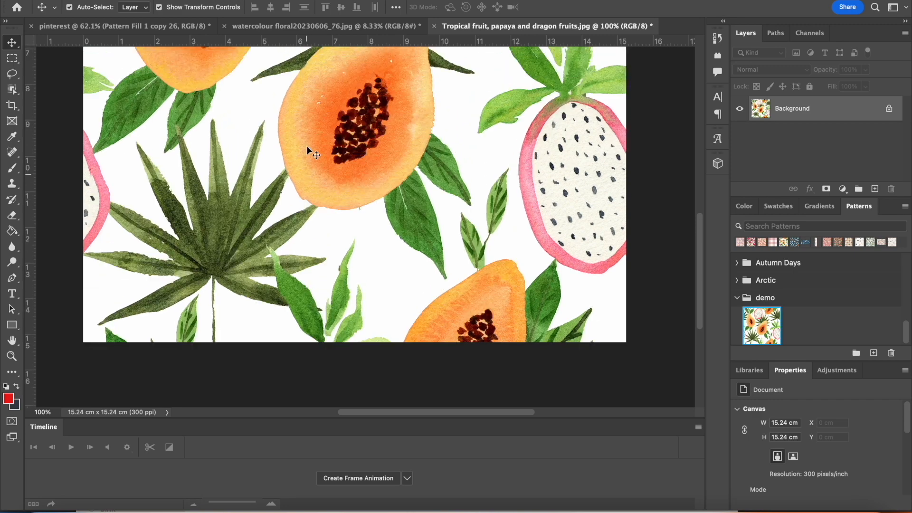
scroll(308, 151, up, 6)
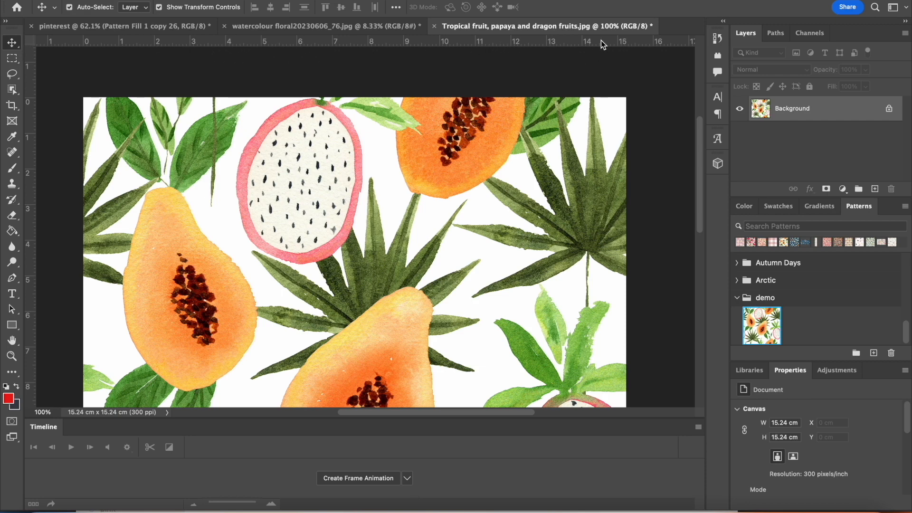
scroll(566, 139, down, 12)
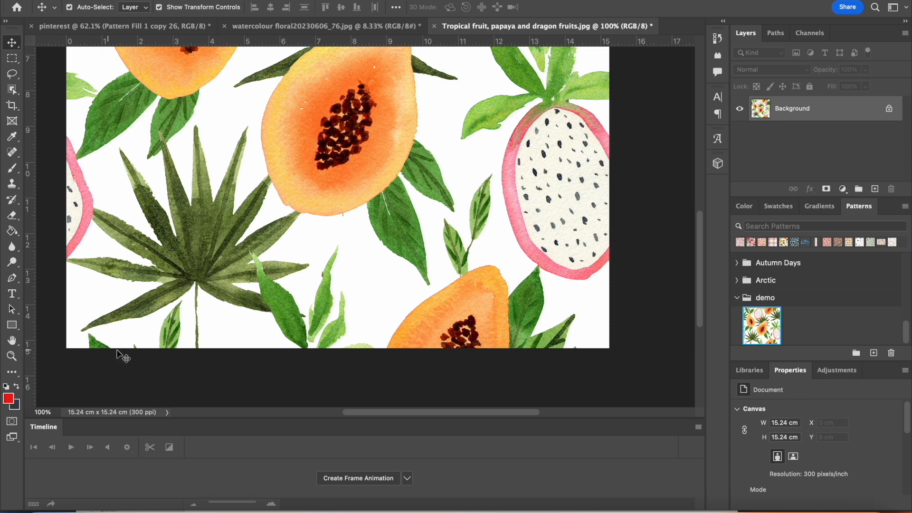
scroll(511, 203, up, 4)
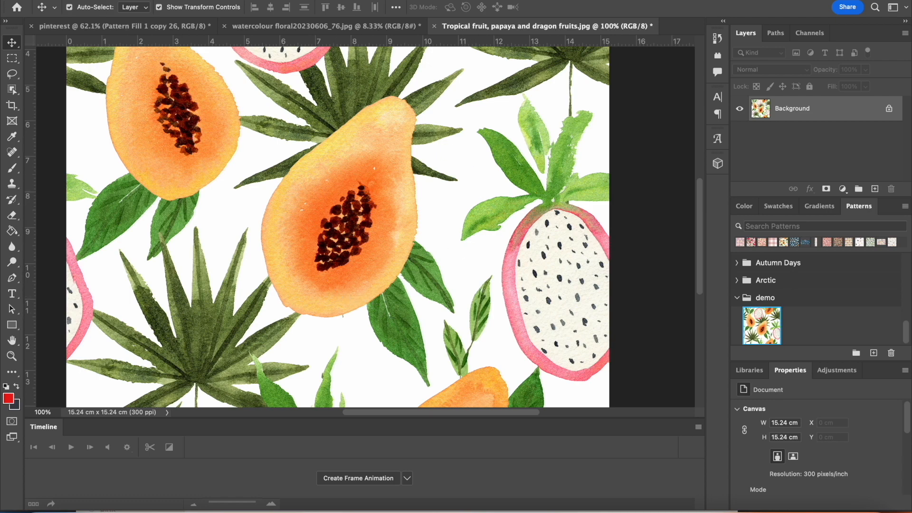
Step: Save a JPEG copy on the computer in Spoonflower 2023, adding "6 inch" before the file name, at Maximum quality 12
click(90, 0)
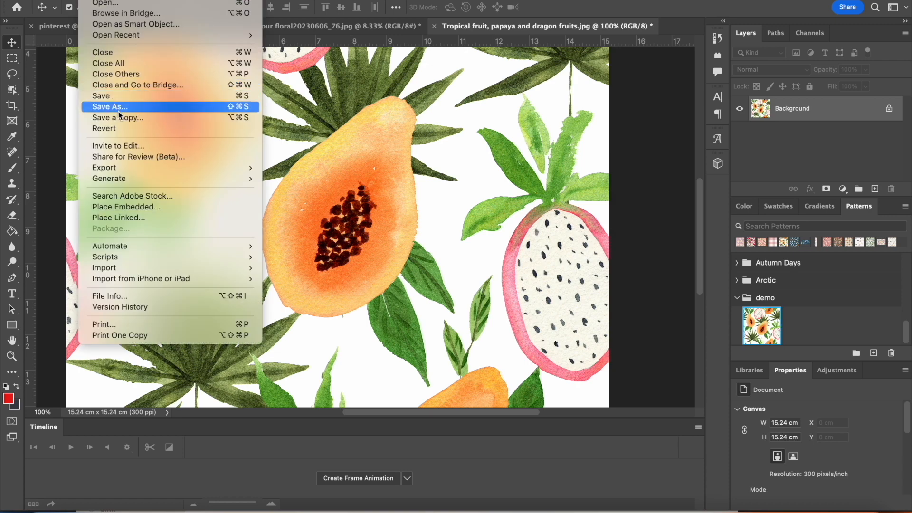
click(142, 118)
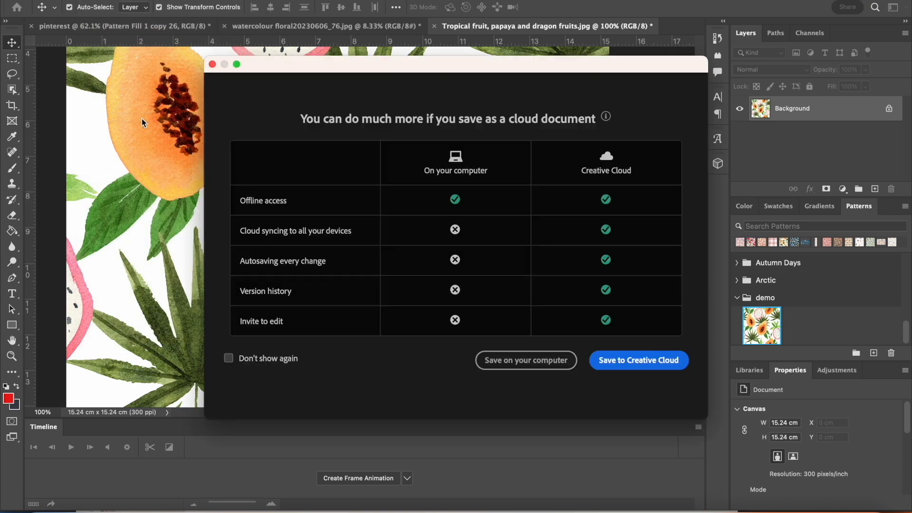
click(510, 355)
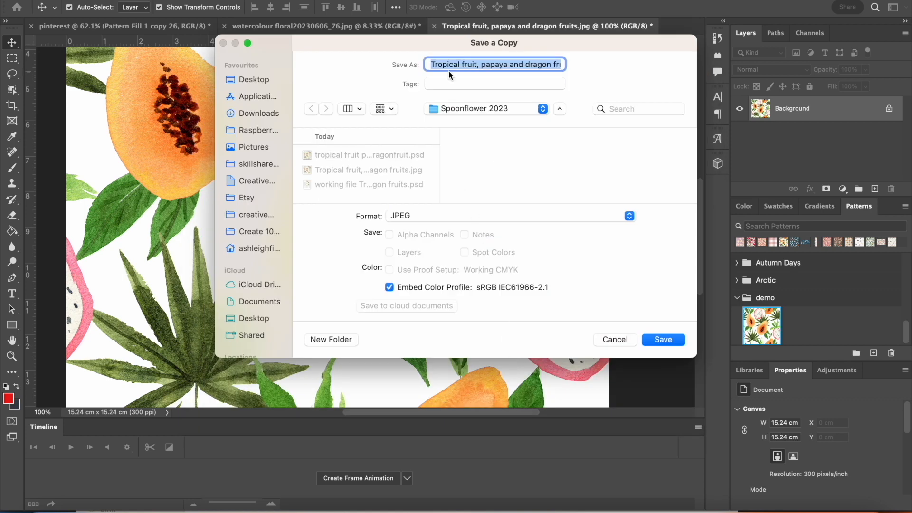
click(430, 65)
text(6 inch)
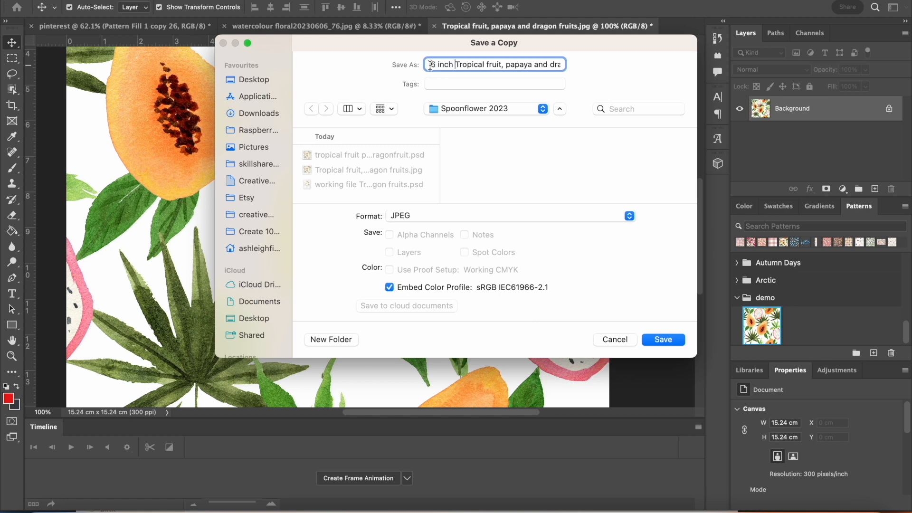
click(672, 338)
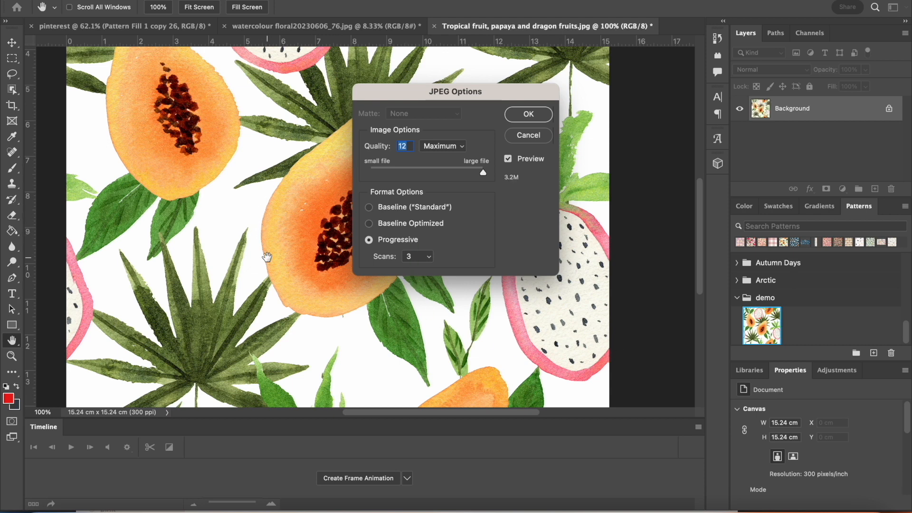
click(529, 114)
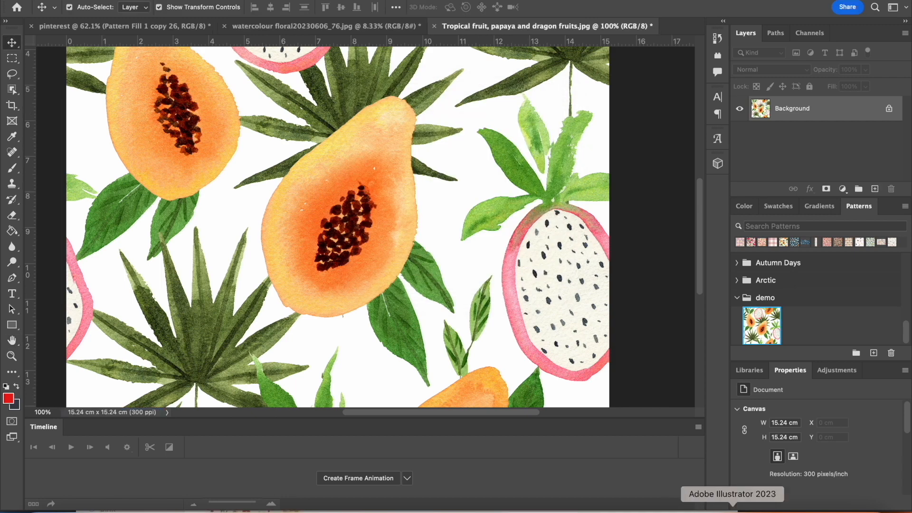
Step: Switch to the Spoonflower design page in the browser, choose Test Swatch (8" x 8") and reduce the design size to 4in x 4in
click(702, 509)
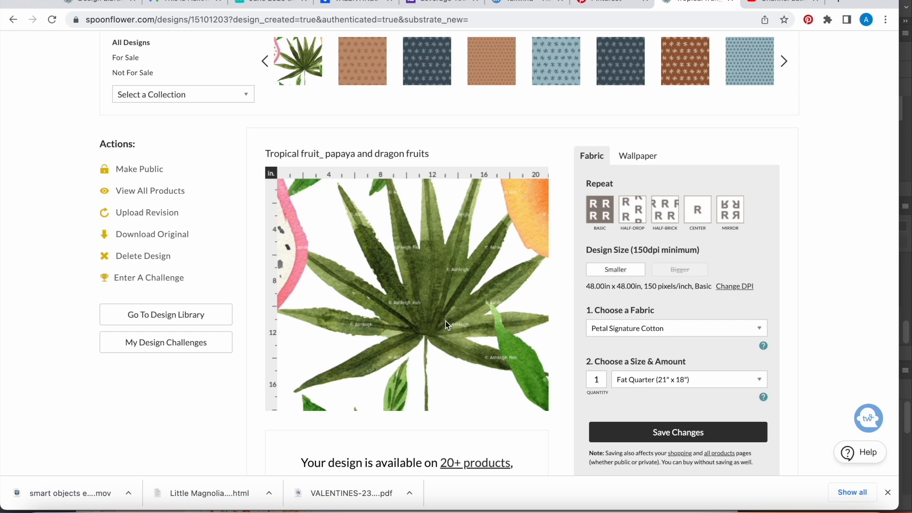
click(651, 380)
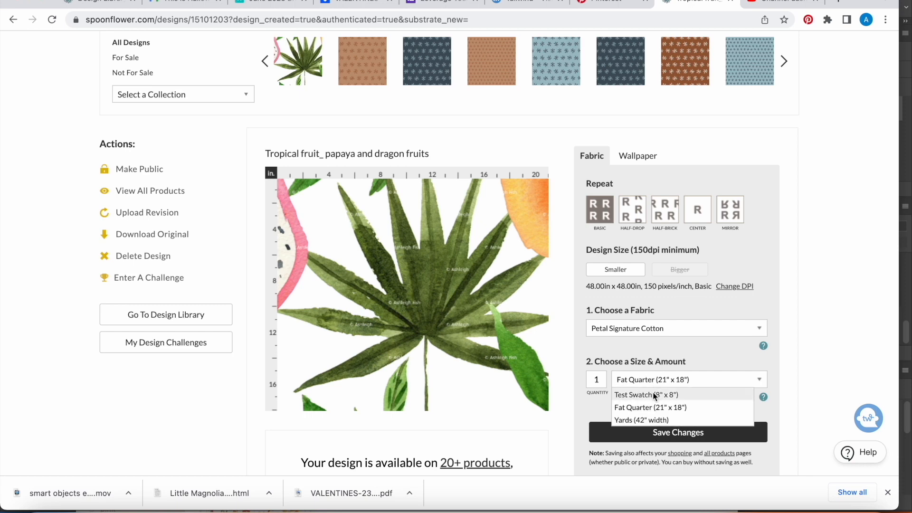
click(654, 395)
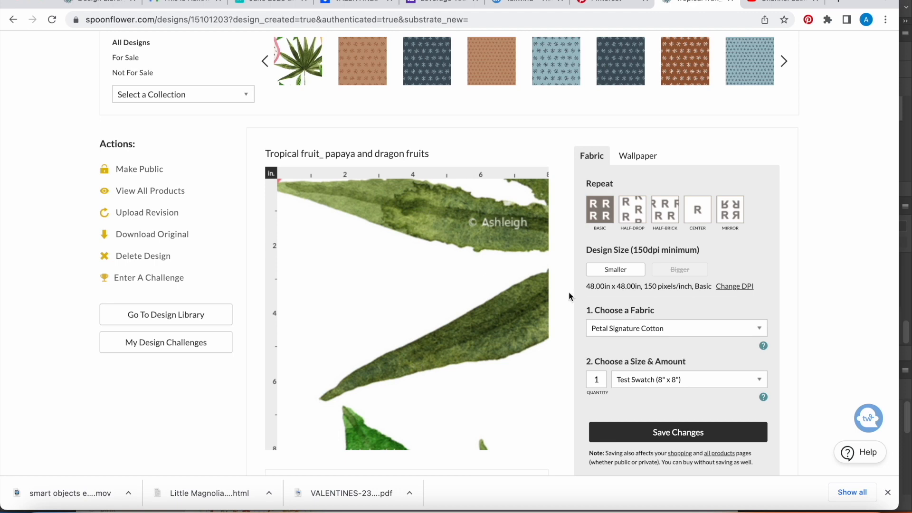
click(631, 269)
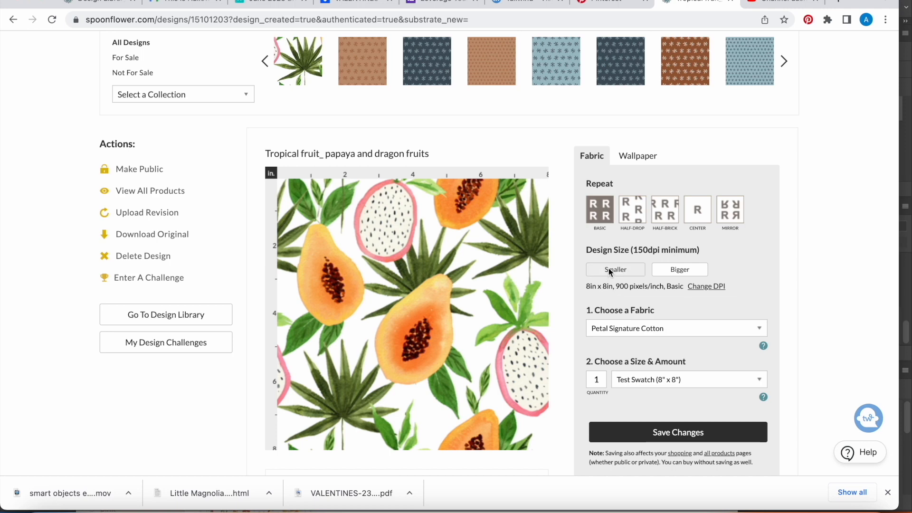
click(608, 268)
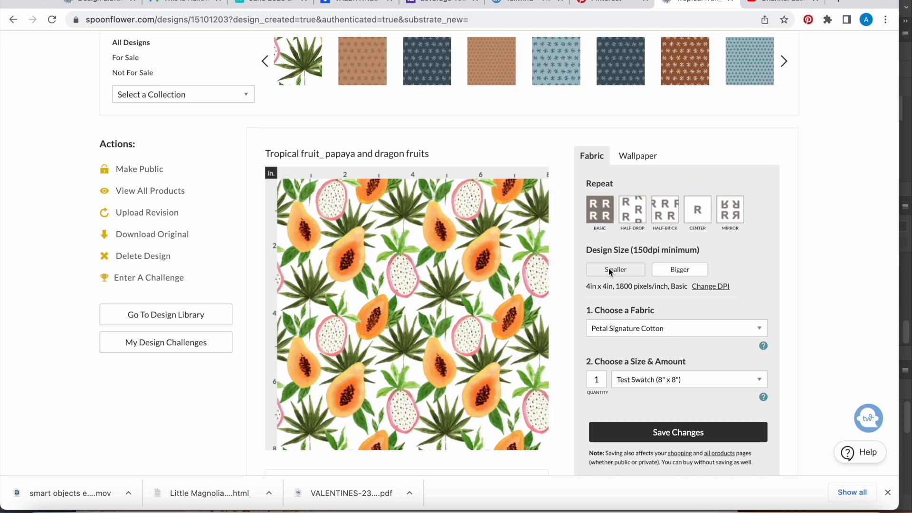
Step: Change the design's DPI to 1200 and save the changes
click(714, 287)
click(622, 316)
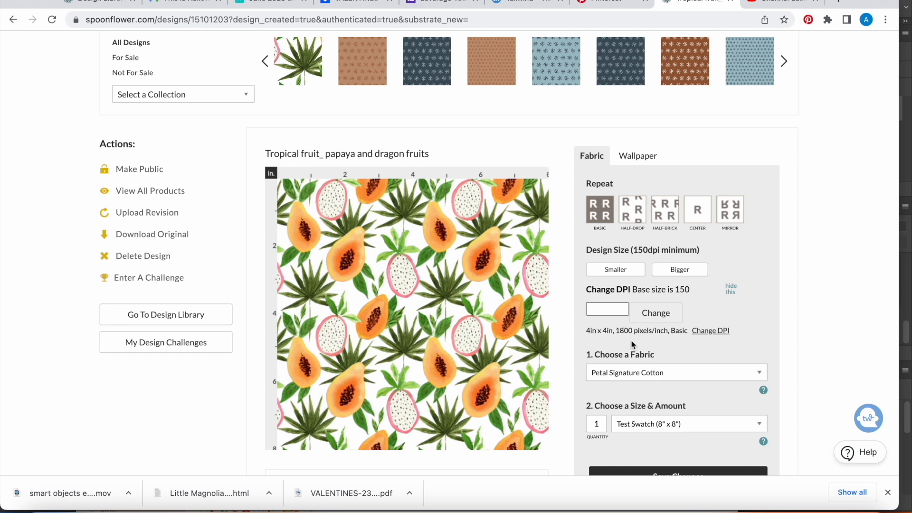
click(618, 312)
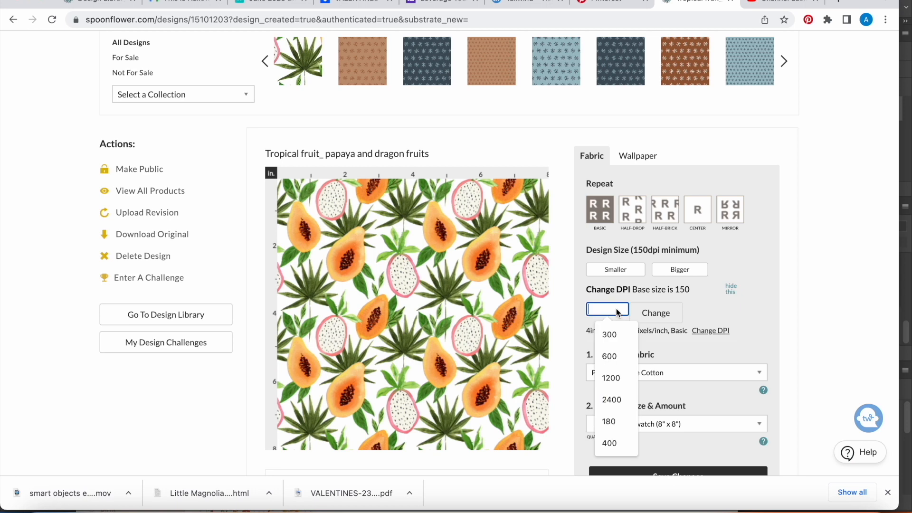
click(621, 379)
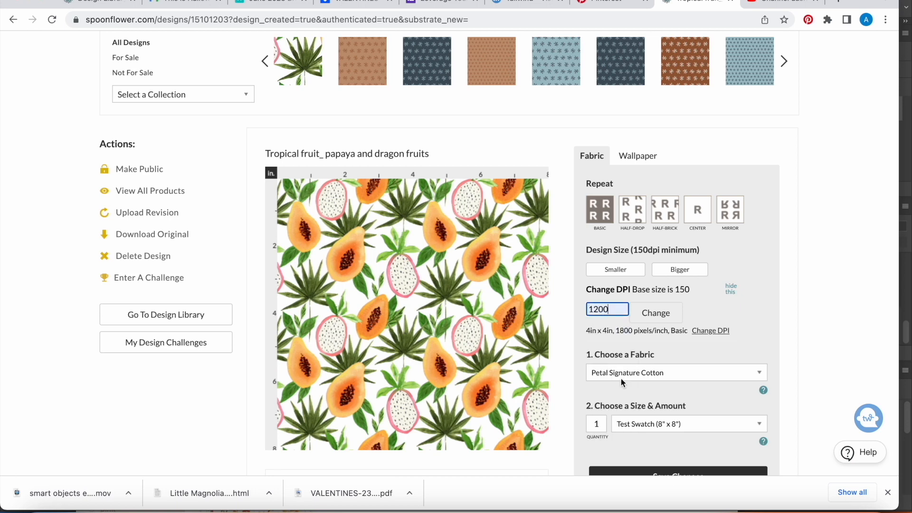
click(665, 316)
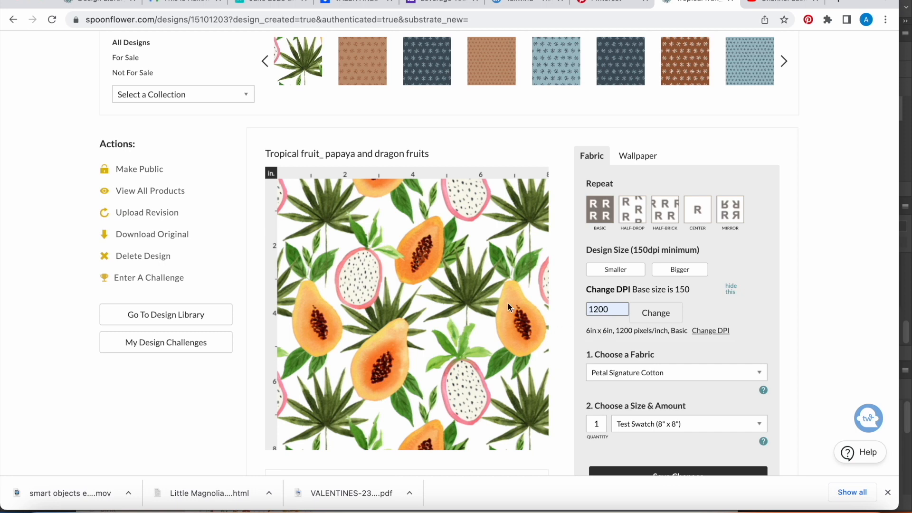
scroll(508, 304, down, 2)
click(666, 403)
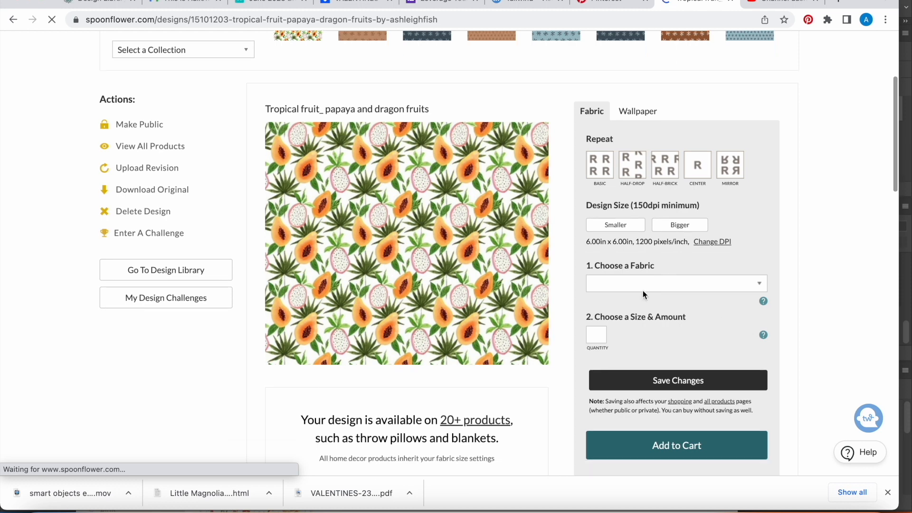
Step: Preview the design as a Fat Quarter (21" x 18") and browse all its products down to Kitchen & Dining
click(665, 336)
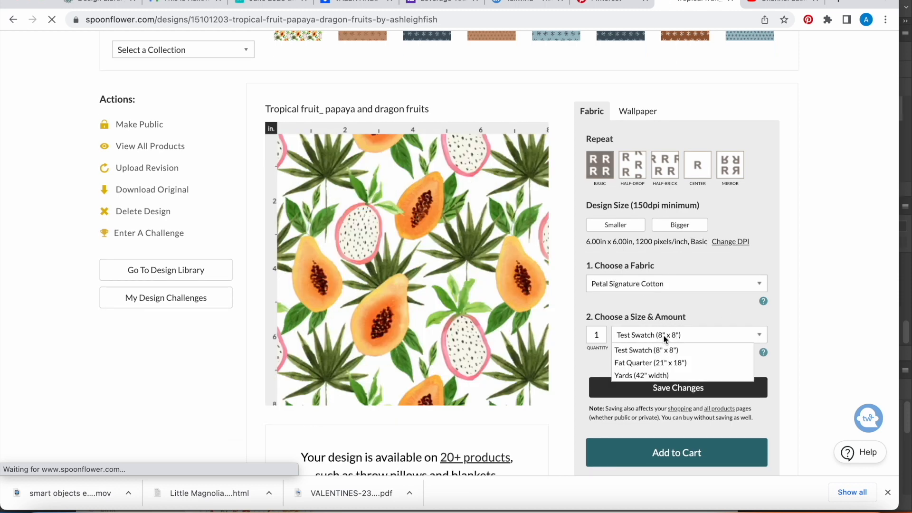
click(658, 363)
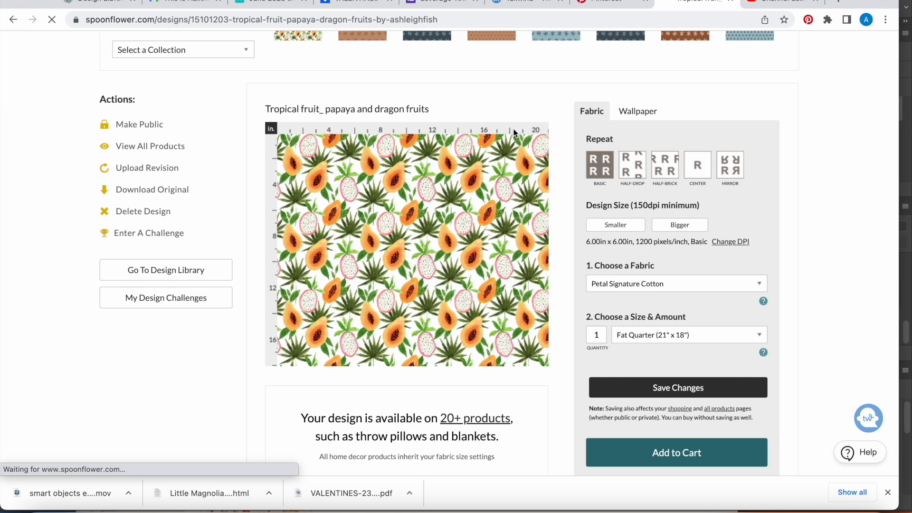
click(167, 148)
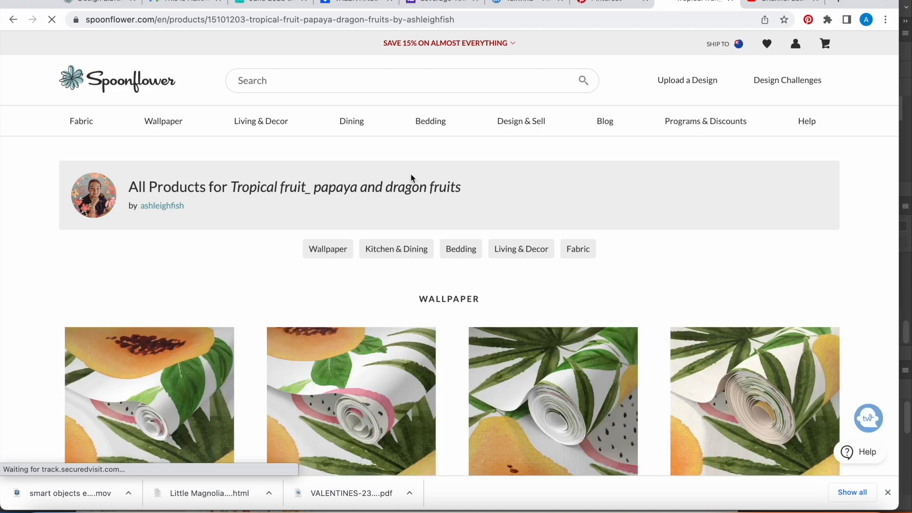
scroll(411, 178, down, 12)
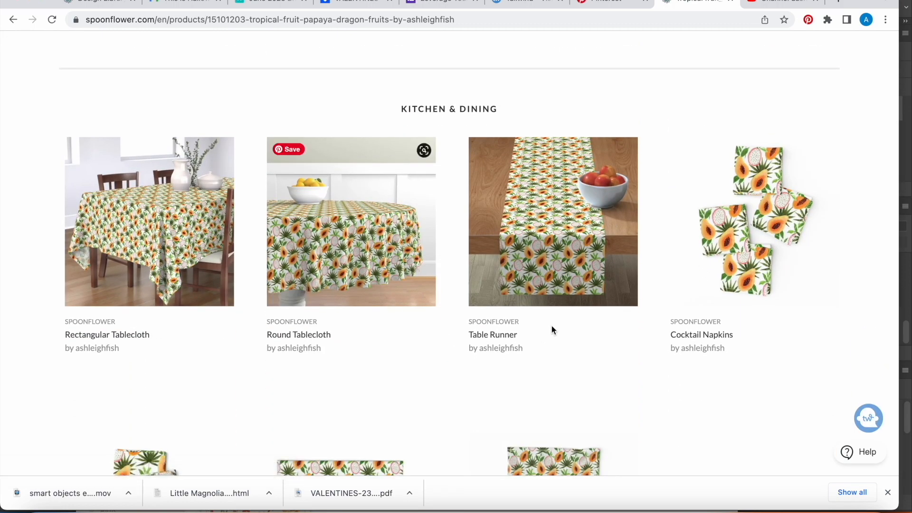
Step: Examine the pattern's scale on the kitchen and dining, bedding, and living and decor products
scroll(558, 327, down, 7)
scroll(558, 327, down, 5)
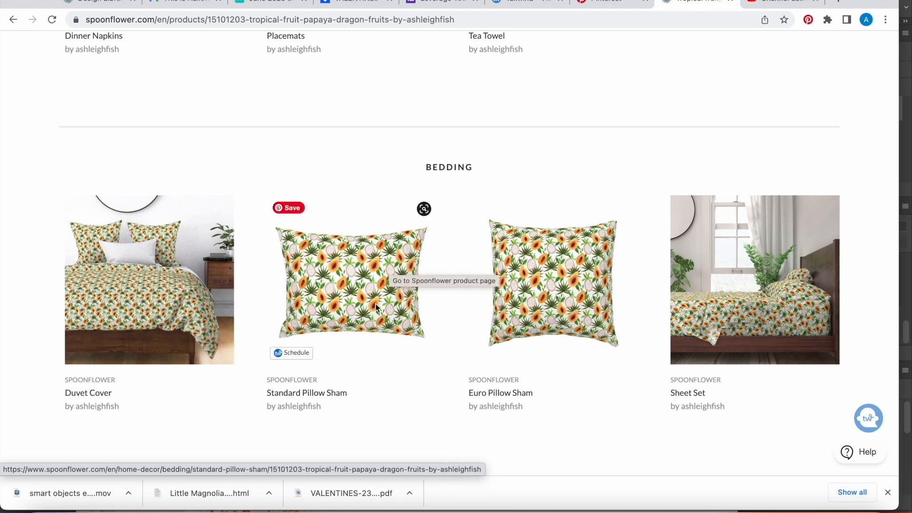
scroll(366, 312, down, 2)
scroll(367, 312, down, 12)
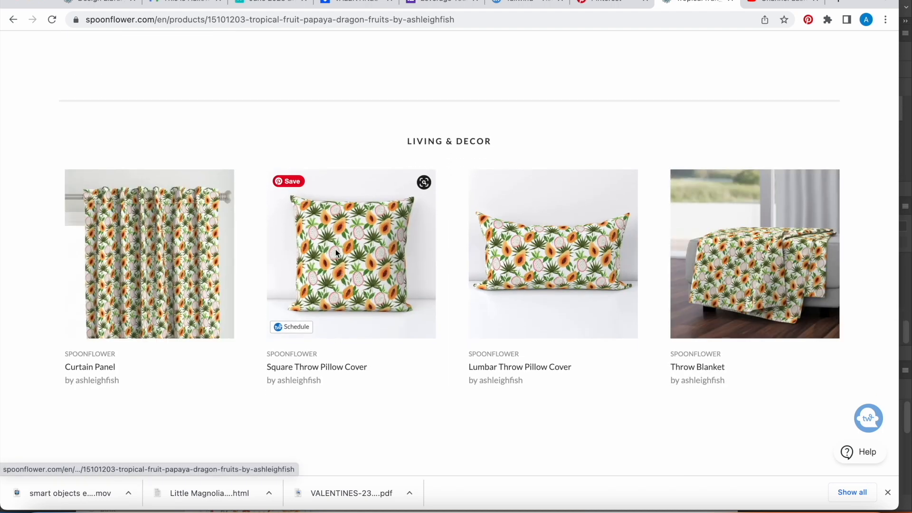
scroll(370, 280, down, 10)
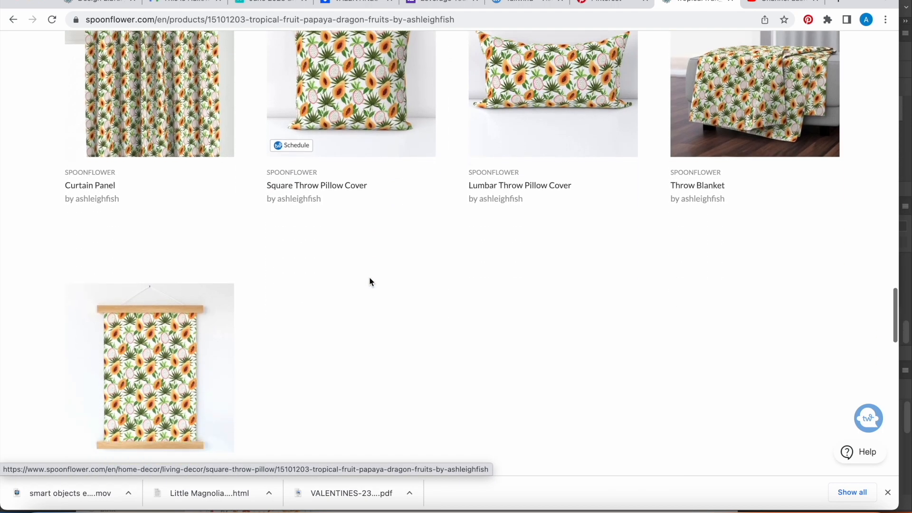
scroll(372, 282, down, 9)
scroll(372, 282, up, 9)
scroll(372, 283, up, 15)
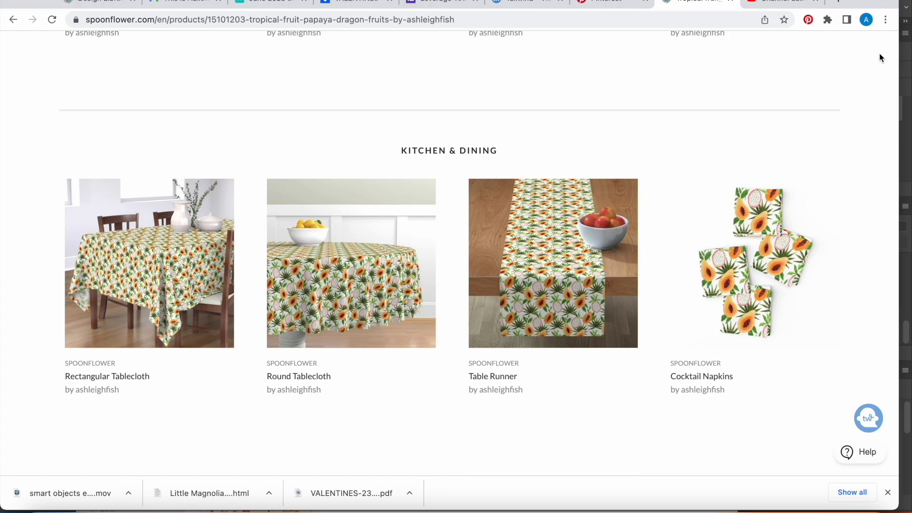
Step: Switch to Photoshop and look over the resized tropical fruit pattern tile
click(907, 70)
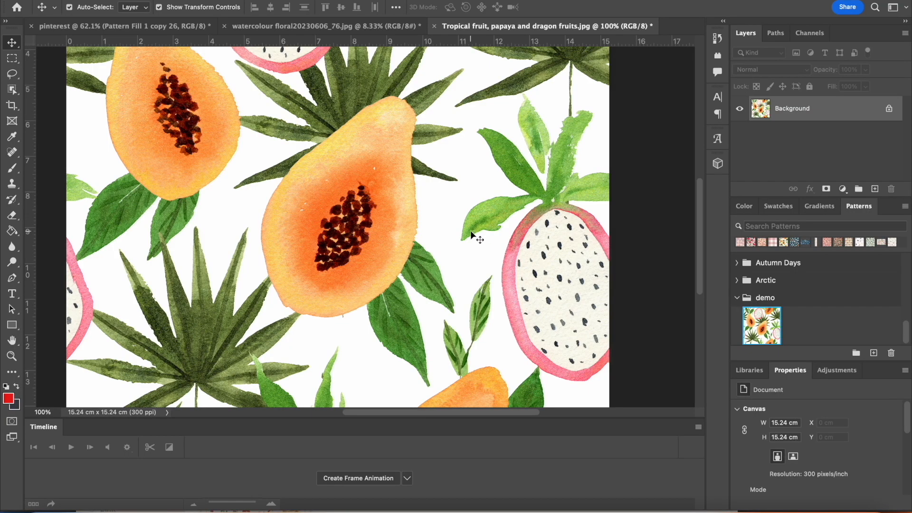
scroll(471, 230, down, 5)
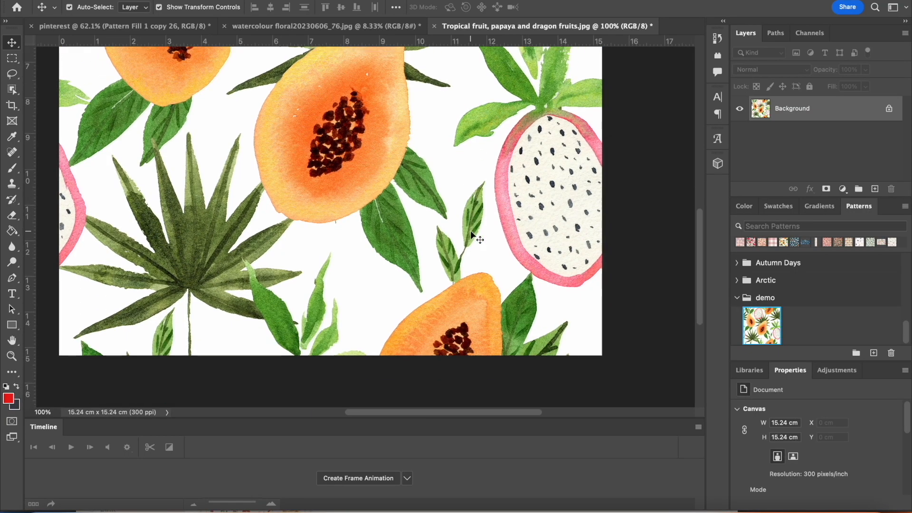
scroll(471, 233, up, 4)
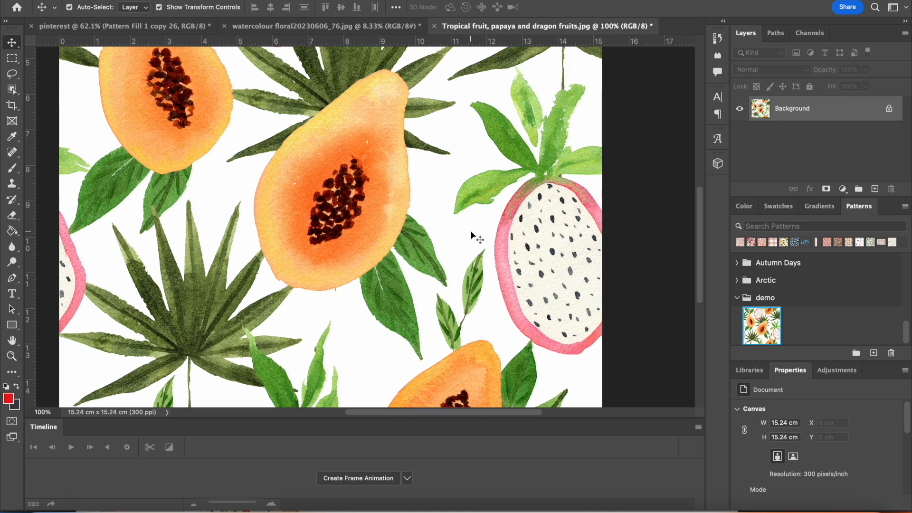